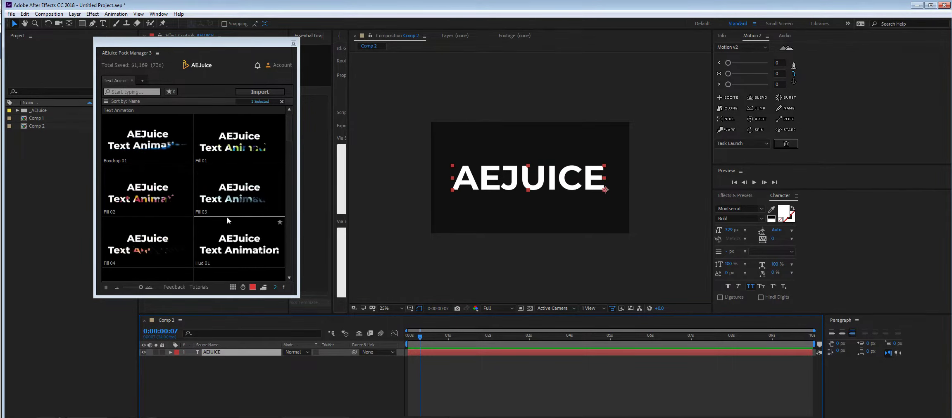
Step: Scroll the Text Animation presets and import Fill 02 onto the AEJUICE text in Comp 2
{"action": "scroll", "coordinate": [227, 217], "scroll_direction": "down", "scroll_amount": 5}
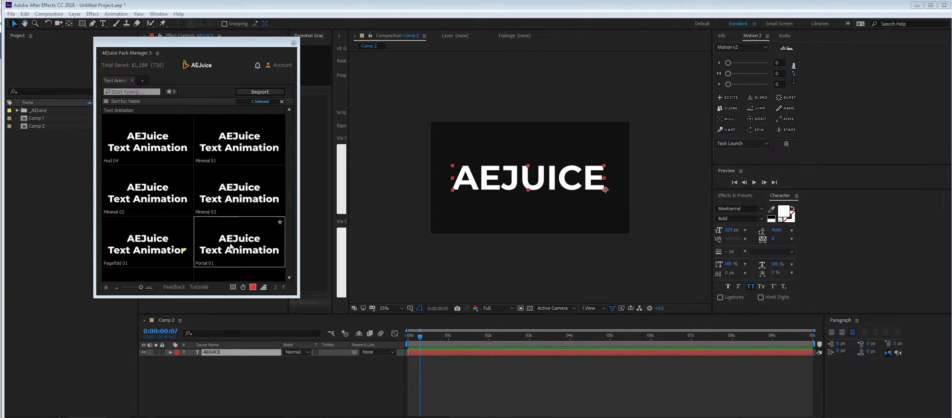
{"action": "scroll", "coordinate": [251, 169], "scroll_direction": "down", "scroll_amount": 3}
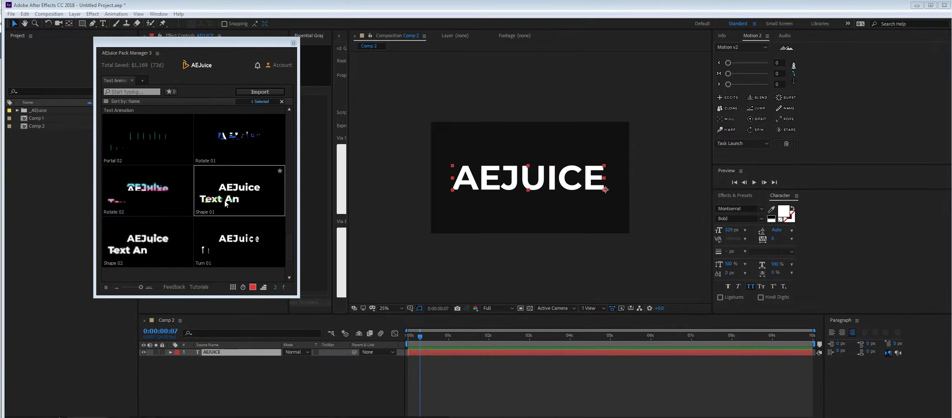
{"action": "scroll", "coordinate": [226, 204], "scroll_direction": "up", "scroll_amount": 8}
{"action": "left_click", "coordinate": [260, 92]}
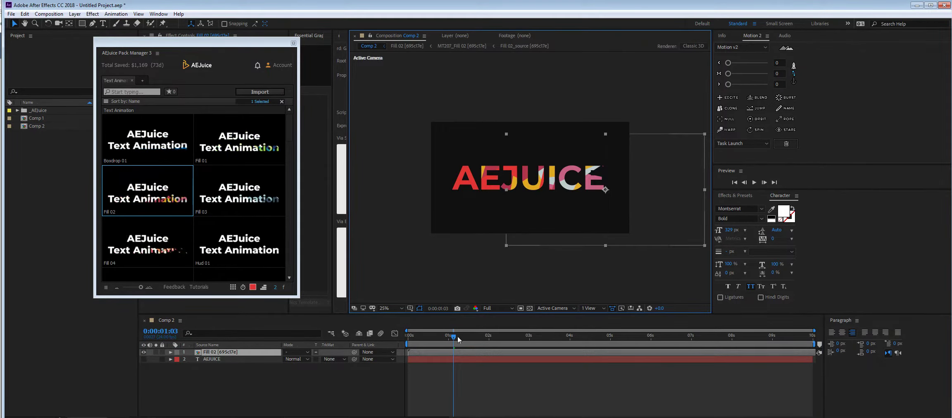
{"action": "left_click_drag", "start_coordinate": [457, 337], "coordinate": [503, 337]}
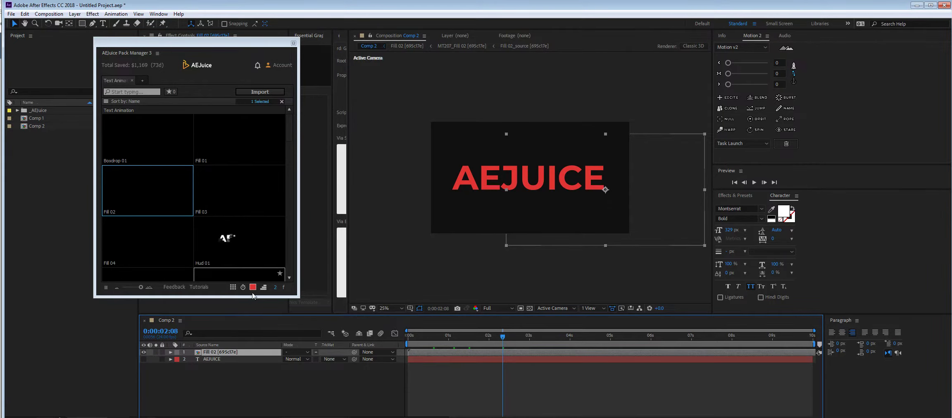
{"action": "left_click", "coordinate": [253, 287]}
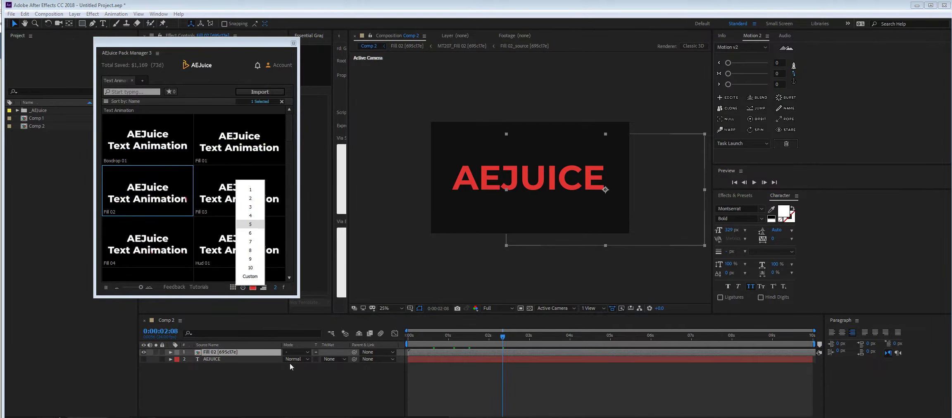
{"action": "left_click_drag", "start_coordinate": [529, 336], "coordinate": [553, 338]}
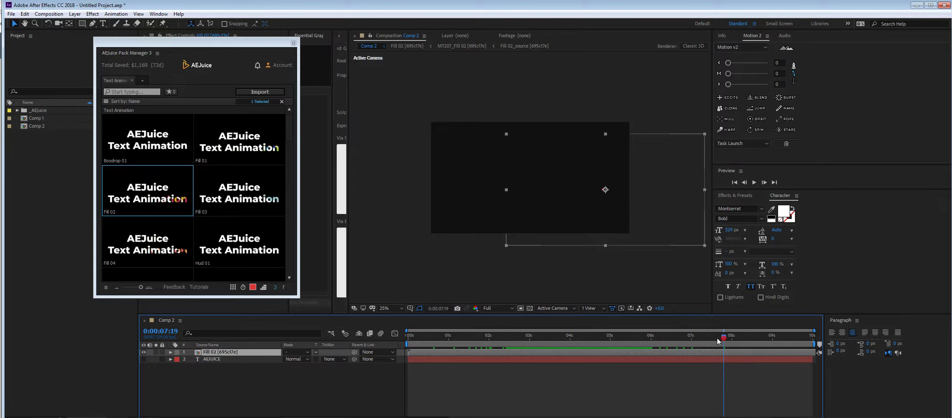
{"action": "left_click_drag", "start_coordinate": [552, 338], "coordinate": [693, 338]}
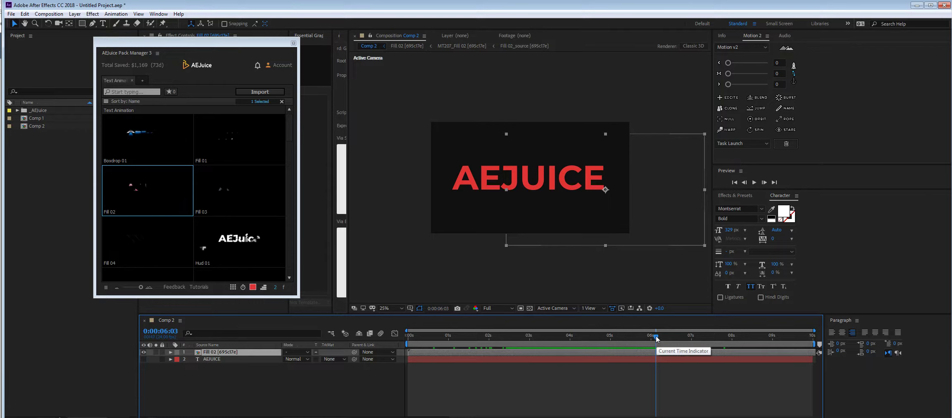
{"action": "left_click", "coordinate": [700, 337]}
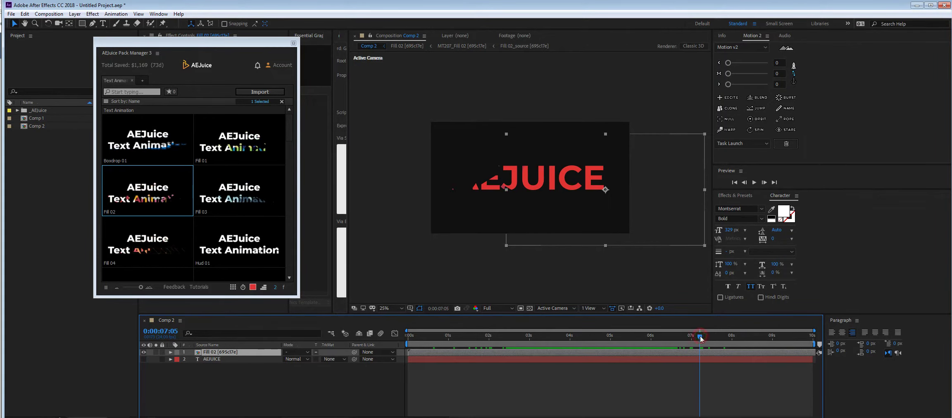
{"action": "mouse_move", "coordinate": [700, 337]}
{"action": "left_mouse_down"}
{"action": "mouse_move", "coordinate": [720, 337]}
{"action": "mouse_move", "coordinate": [663, 336]}
{"action": "left_mouse_up"}
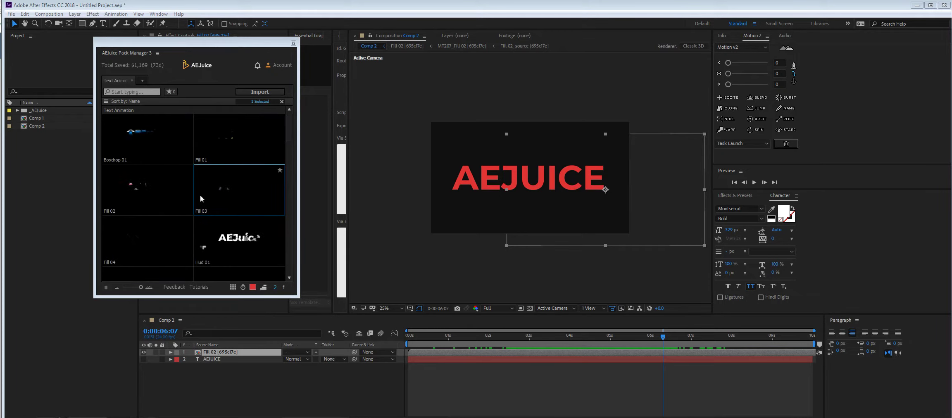
Step: Scroll the preset grid down to Rotate 02 and select the original AEJUICE text layer
{"action": "scroll", "coordinate": [211, 190], "scroll_direction": "down", "scroll_amount": 3}
{"action": "scroll", "coordinate": [219, 186], "scroll_direction": "down", "scroll_amount": 2}
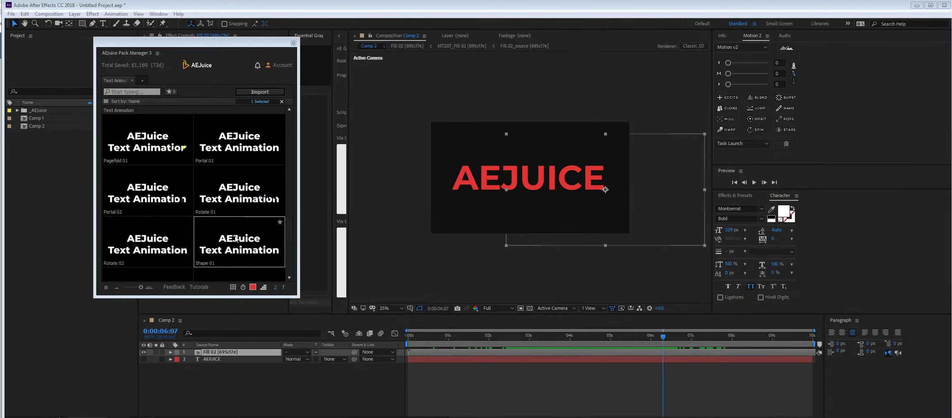
{"action": "scroll", "coordinate": [244, 266], "scroll_direction": "down", "scroll_amount": 1}
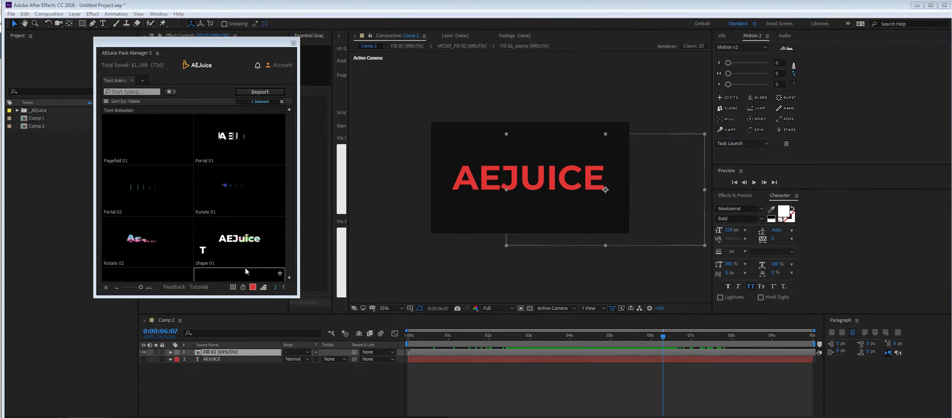
{"action": "left_click", "coordinate": [225, 359]}
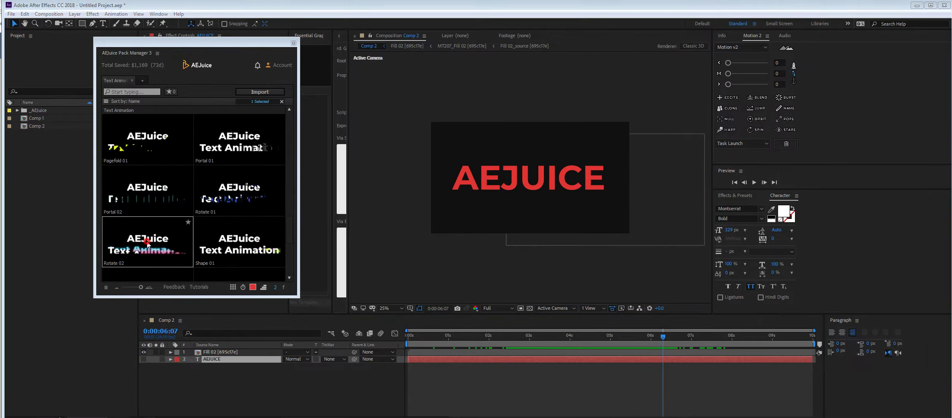
Step: Drag the Rotate 02 preset from Pack Manager onto the AEJUICE layer in the timeline
{"action": "mouse_move", "coordinate": [168, 237]}
{"action": "left_mouse_down"}
{"action": "mouse_move", "coordinate": [472, 314]}
{"action": "mouse_move", "coordinate": [487, 359]}
{"action": "left_mouse_up"}
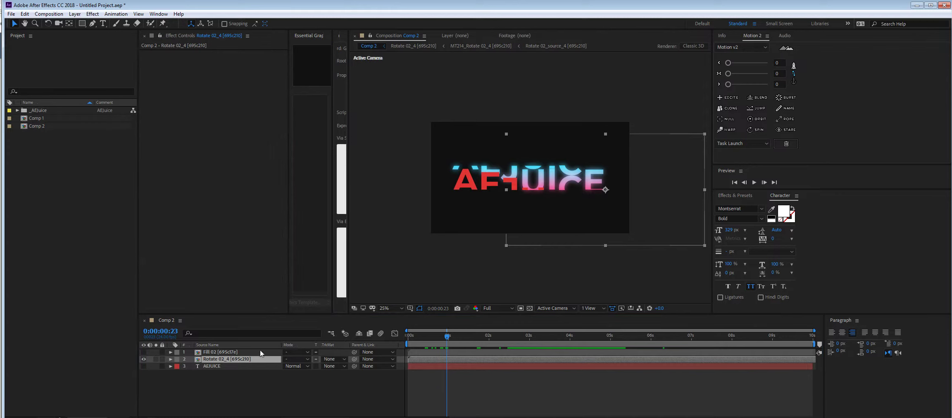
Step: In the Rotate 02_4 precomp, set the Controller's Color 02 to purple
{"action": "double_click", "coordinate": [219, 360]}
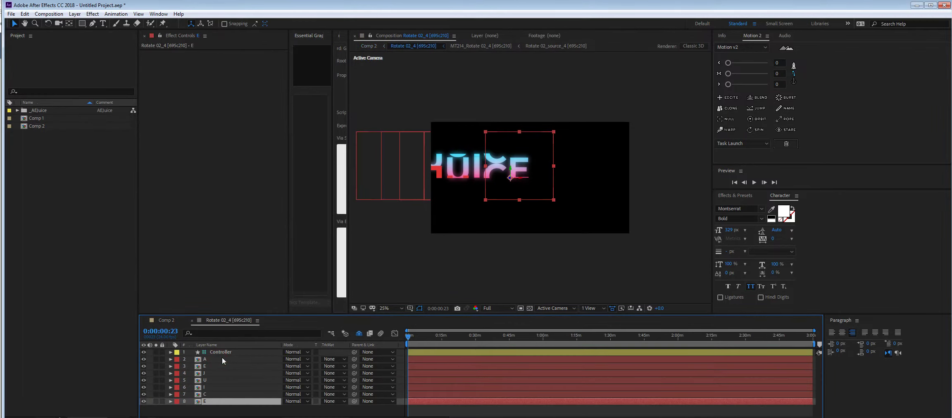
{"action": "left_click", "coordinate": [227, 352]}
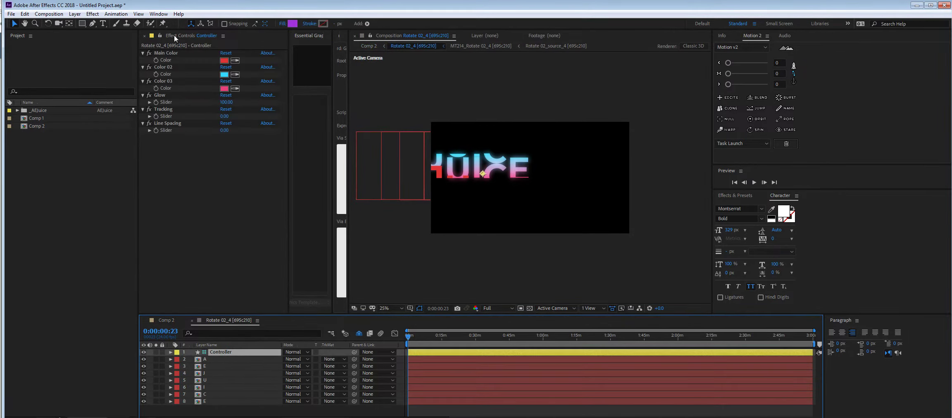
{"action": "left_click", "coordinate": [224, 74]}
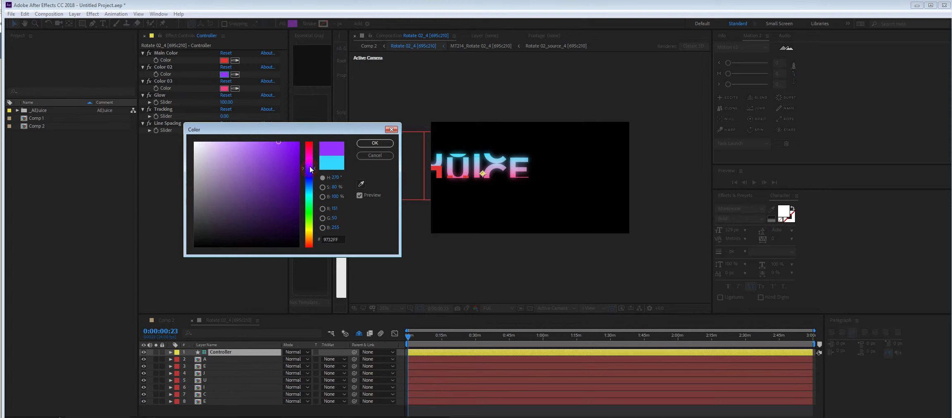
{"action": "left_click", "coordinate": [374, 143]}
Step: Set the Controller's Color 03 to a yellow-green shade
{"action": "left_click", "coordinate": [224, 88]}
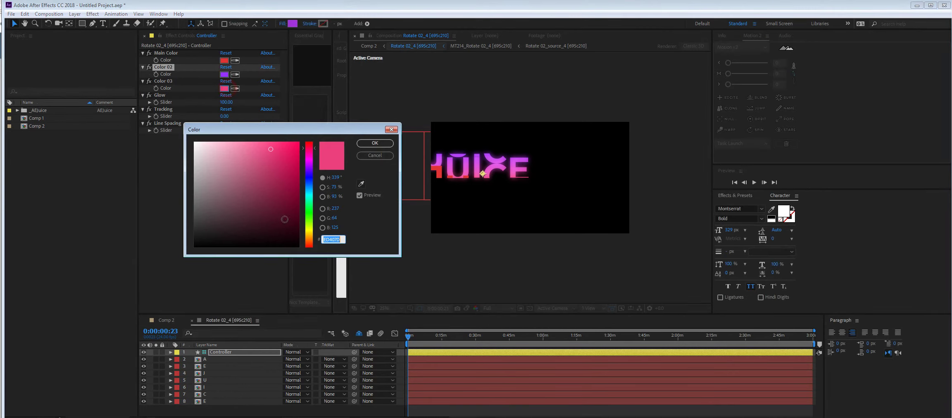
{"action": "left_click", "coordinate": [309, 225]}
{"action": "left_click_drag", "start_coordinate": [309, 225], "coordinate": [309, 228]}
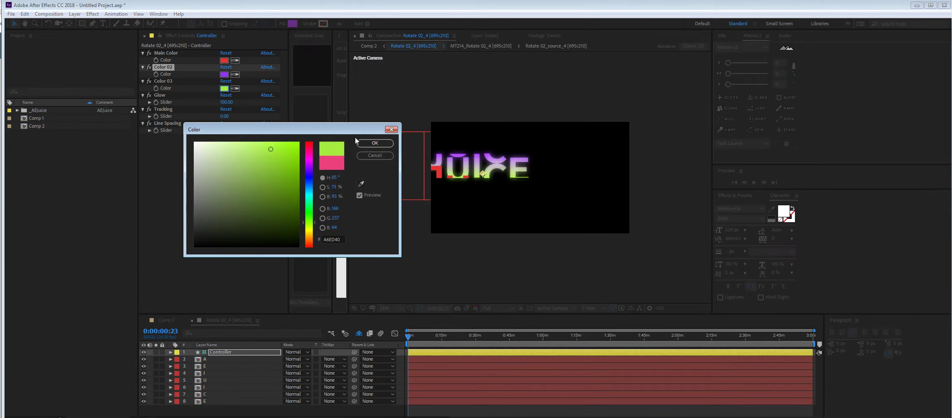
{"action": "left_click", "coordinate": [374, 143]}
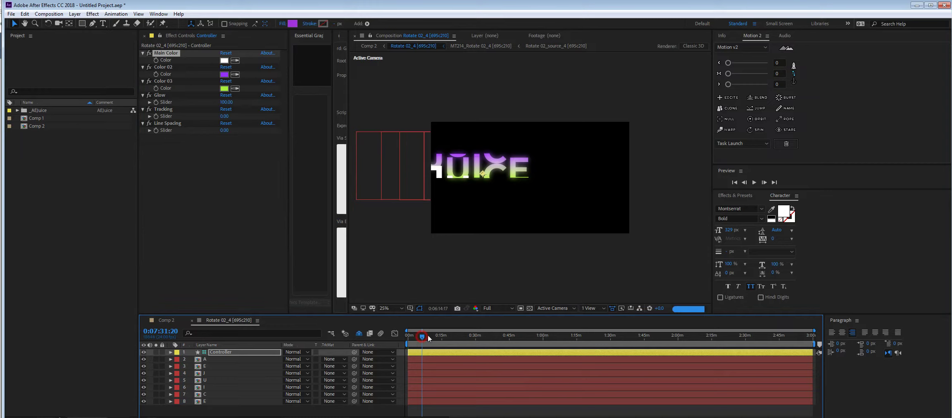
Step: At an early frame, set the Controller's Tracking to -3, then return to Comp 2
{"action": "mouse_move", "coordinate": [409, 335]}
{"action": "left_mouse_down"}
{"action": "mouse_move", "coordinate": [425, 336]}
{"action": "mouse_move", "coordinate": [414, 339]}
{"action": "left_mouse_up"}
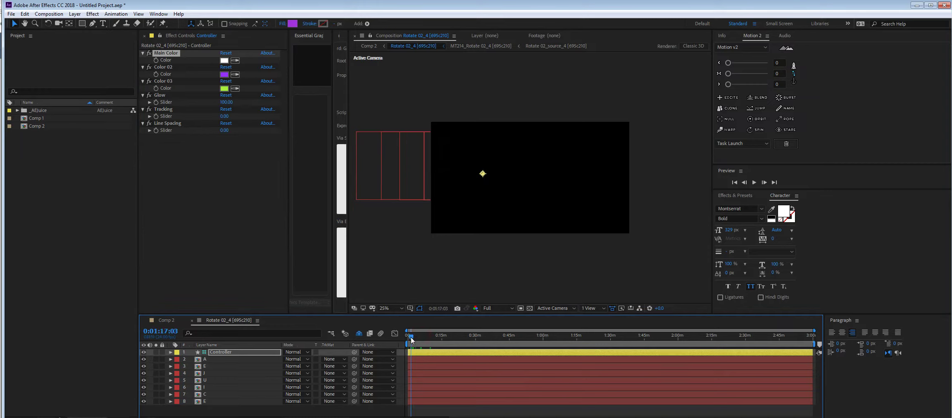
{"action": "scroll", "coordinate": [411, 337], "scroll_direction": "up", "scroll_amount": 3}
{"action": "left_click_drag", "start_coordinate": [499, 339], "coordinate": [414, 338]}
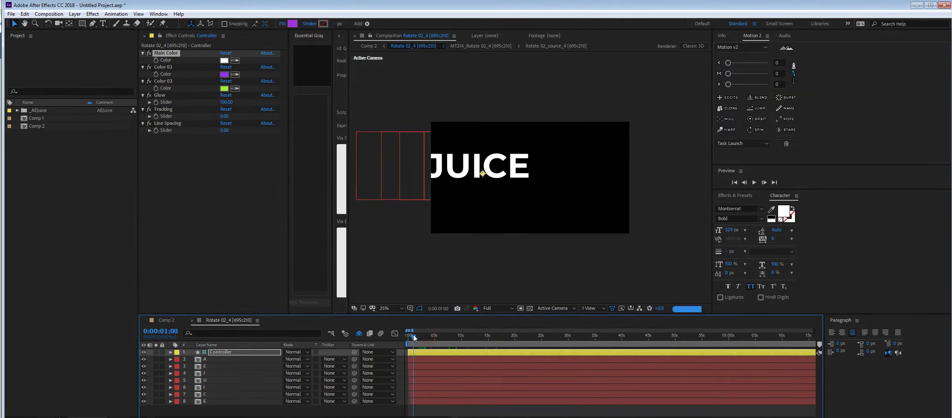
{"action": "left_click_drag", "start_coordinate": [414, 337], "coordinate": [412, 338]}
{"action": "mouse_move", "coordinate": [225, 116]}
{"action": "left_mouse_down"}
{"action": "mouse_move", "coordinate": [242, 120]}
{"action": "mouse_move", "coordinate": [227, 120]}
{"action": "left_mouse_up"}
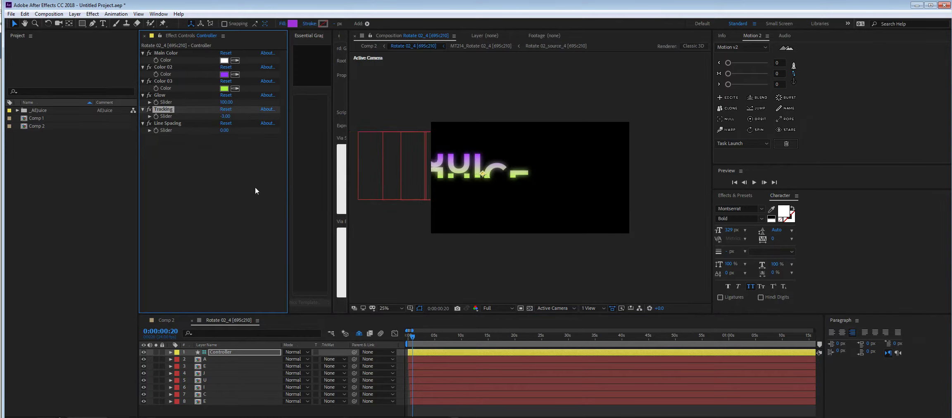
{"action": "left_click", "coordinate": [166, 320]}
{"action": "left_click", "coordinate": [158, 13]}
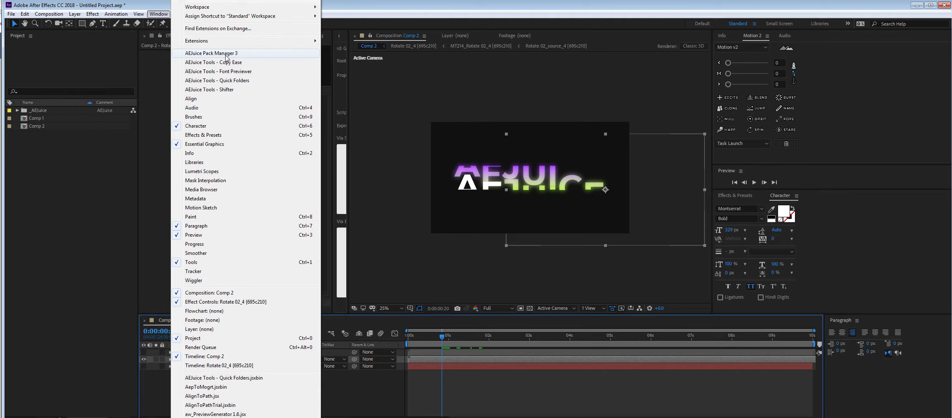
Step: Reopen AEJuice Pack Manager 3 and start a new pack browsing tab
{"action": "left_click", "coordinate": [227, 58]}
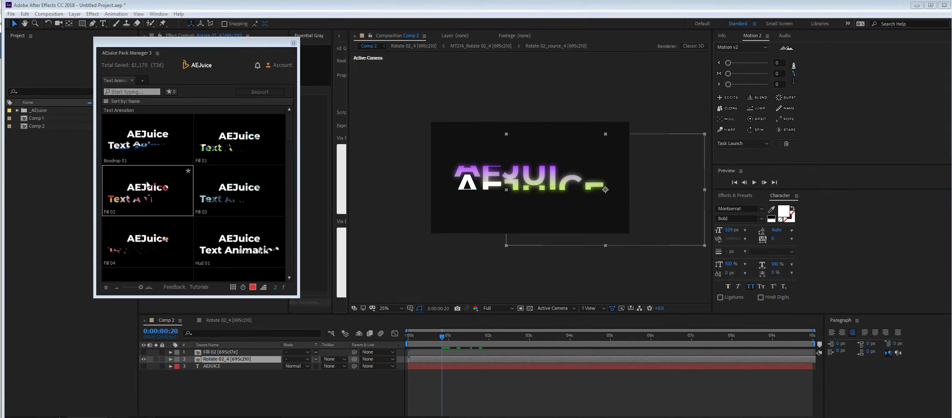
{"action": "left_click", "coordinate": [142, 80]}
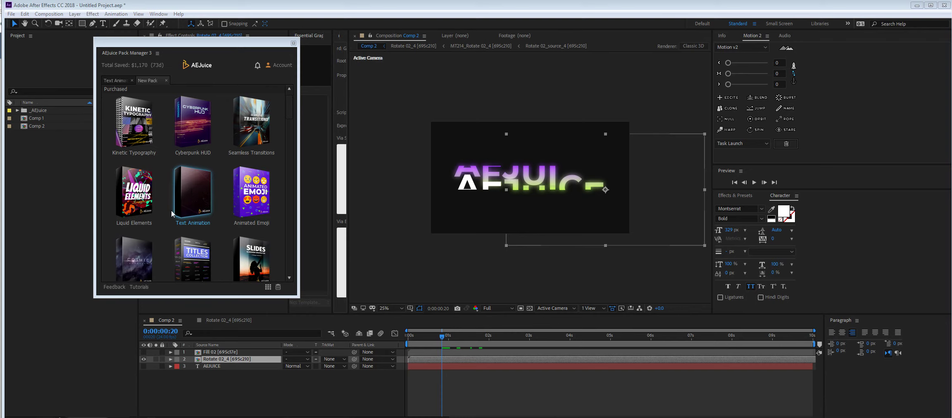
Step: Open the Text Animation pack and browse presets such as Boxdrop 01, Fill 01–04 and Hud 01
{"action": "left_click", "coordinate": [187, 183]}
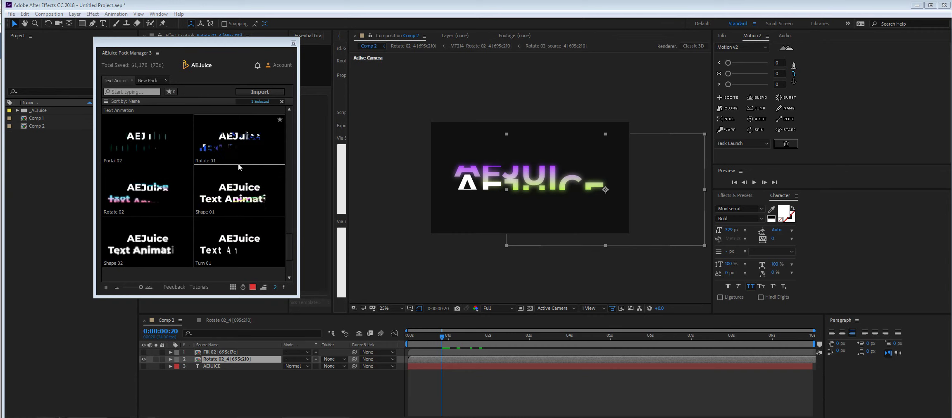
{"action": "scroll", "coordinate": [237, 166], "scroll_direction": "up", "scroll_amount": 10}
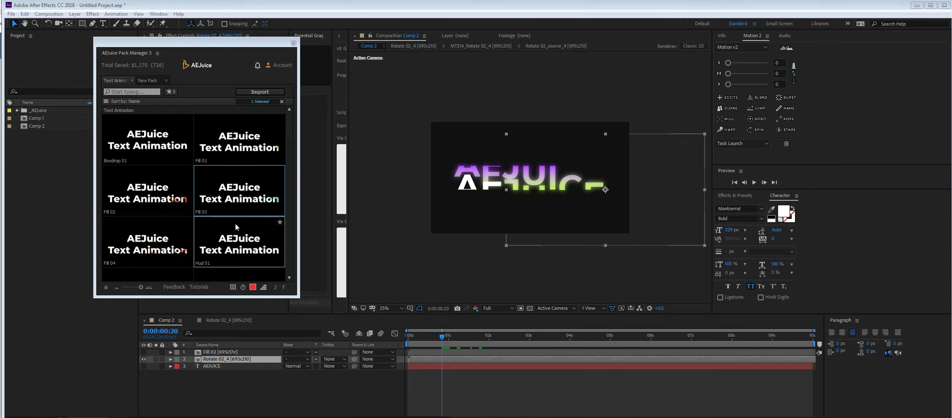
{"action": "scroll", "coordinate": [235, 225], "scroll_direction": "down", "scroll_amount": 10}
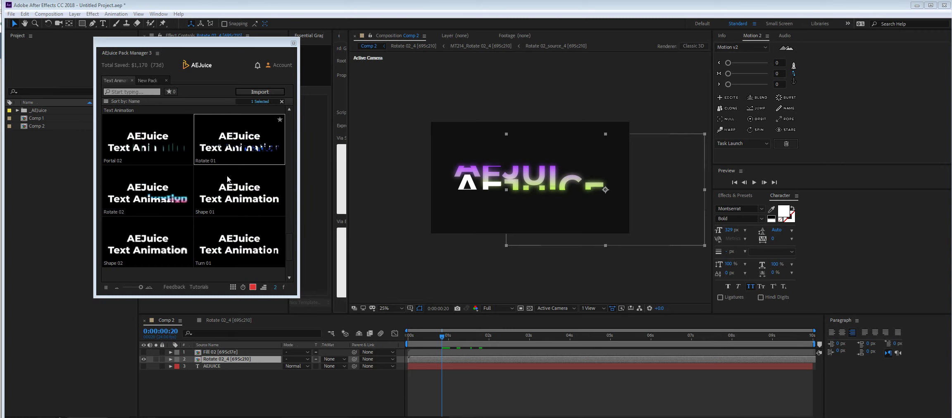